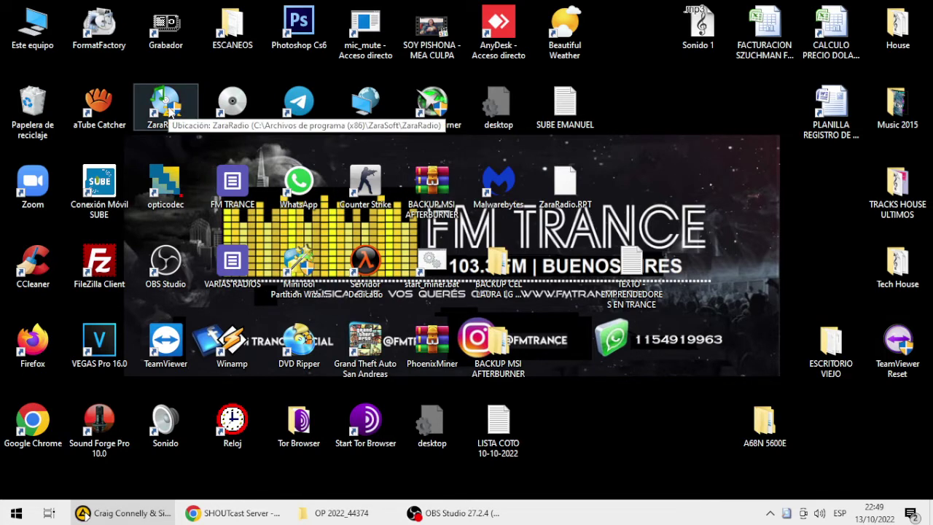
- Turn off compatibility mode in the properties of the ZaraRadio desktop shortcut
click(170, 110)
right_click(167, 123)
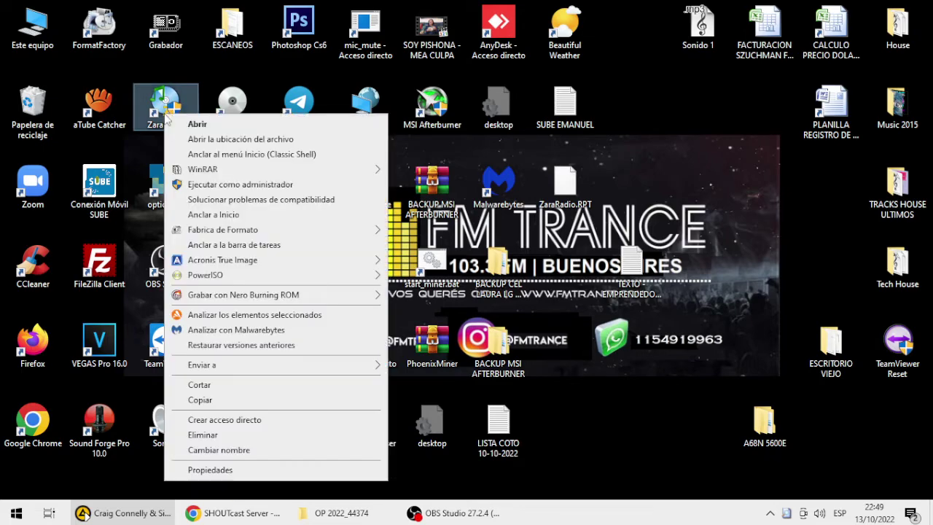
click(209, 470)
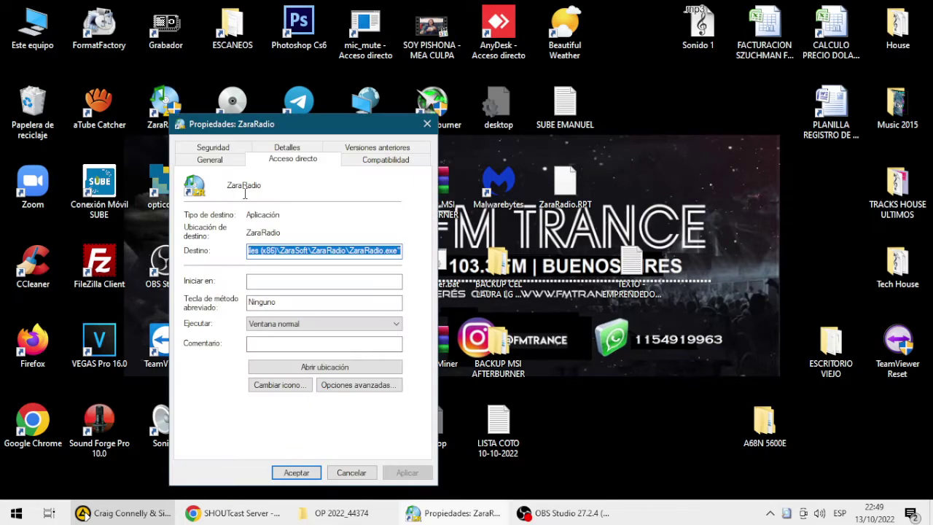
click(361, 162)
click(194, 251)
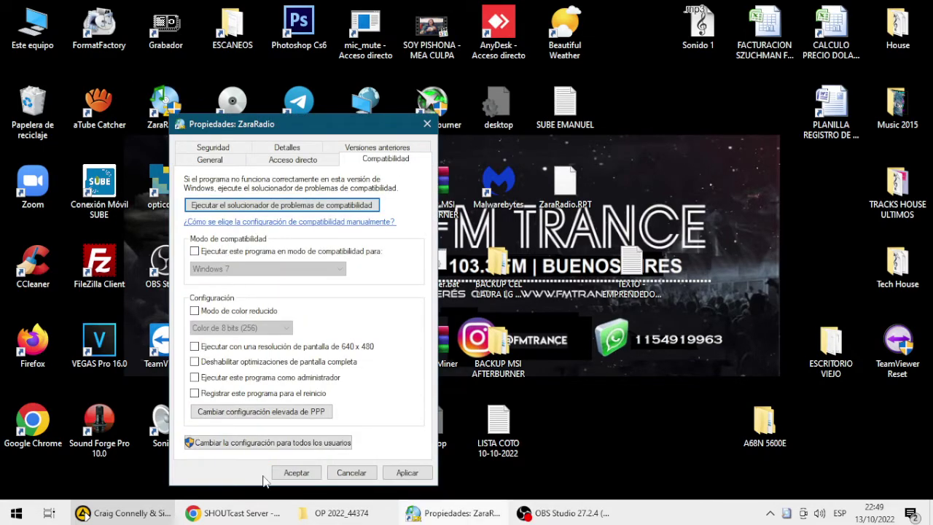
click(295, 474)
- Set the ZaraRadio shortcut to run in compatibility mode for Windows 7 and apply the change
right_click(176, 117)
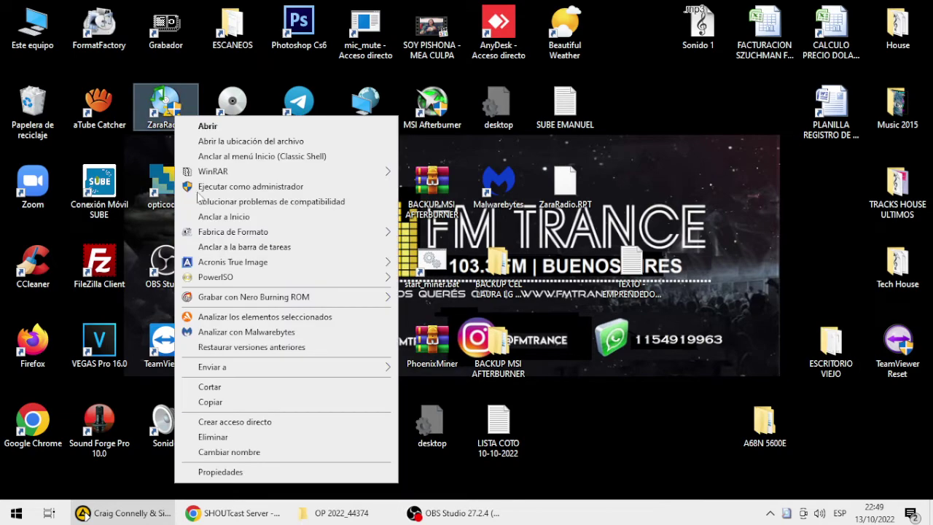
click(249, 470)
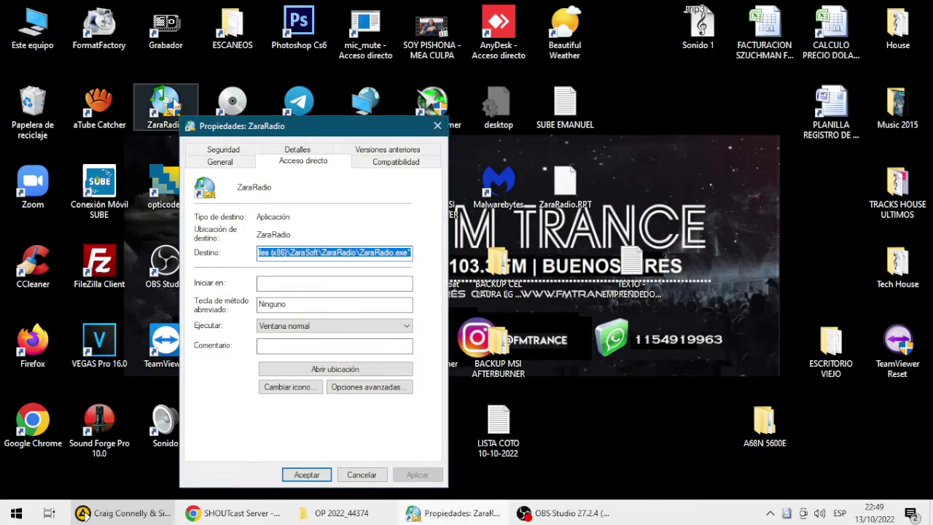
click(370, 165)
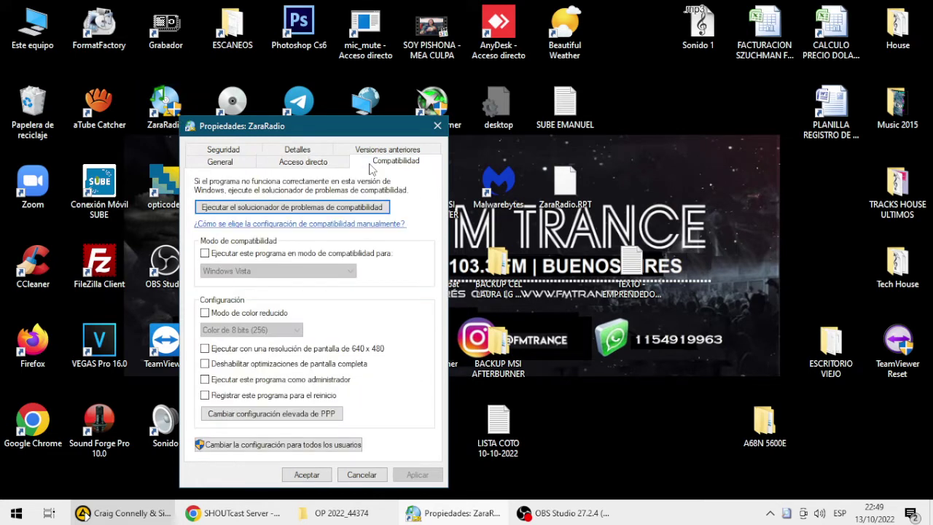
click(240, 253)
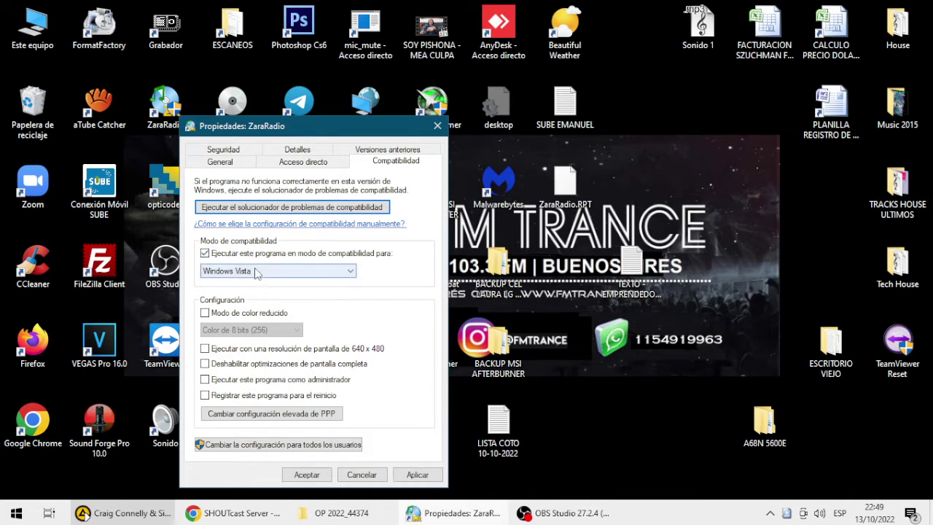
click(255, 271)
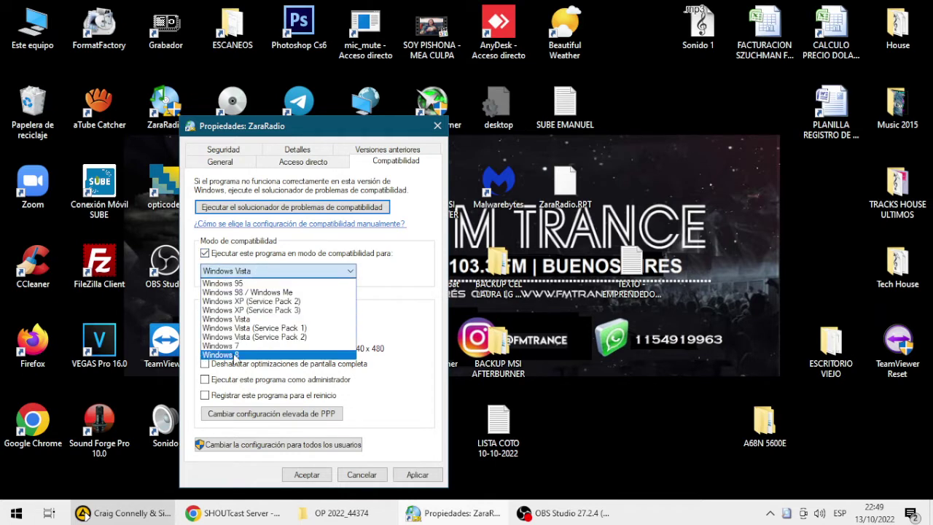
click(233, 355)
click(417, 475)
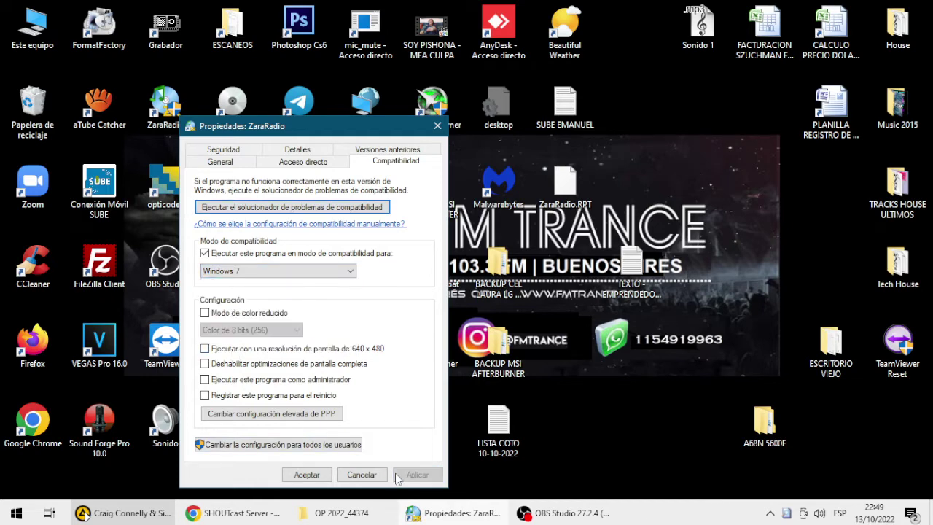
click(307, 474)
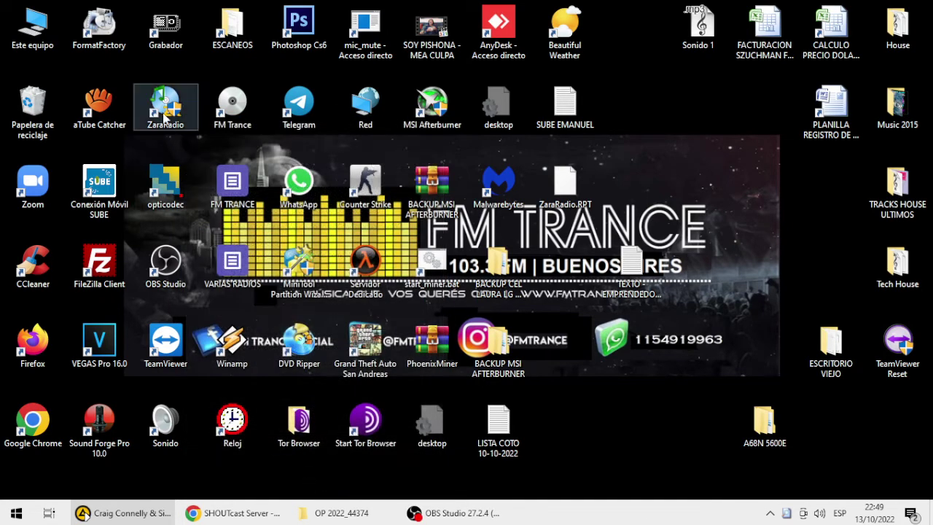
- Launch ZaraRadio, stop playback to look at the scheduled events list, and exit the program
double_click(165, 117)
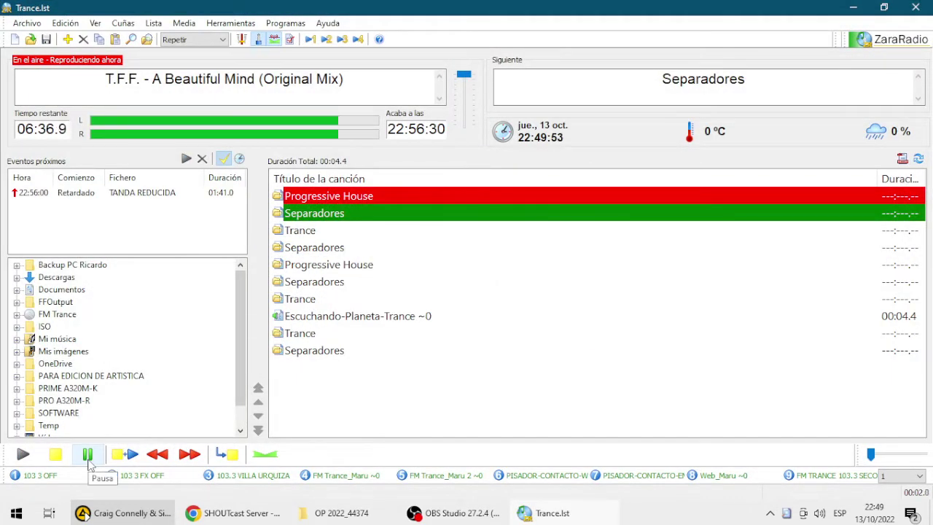
click(57, 456)
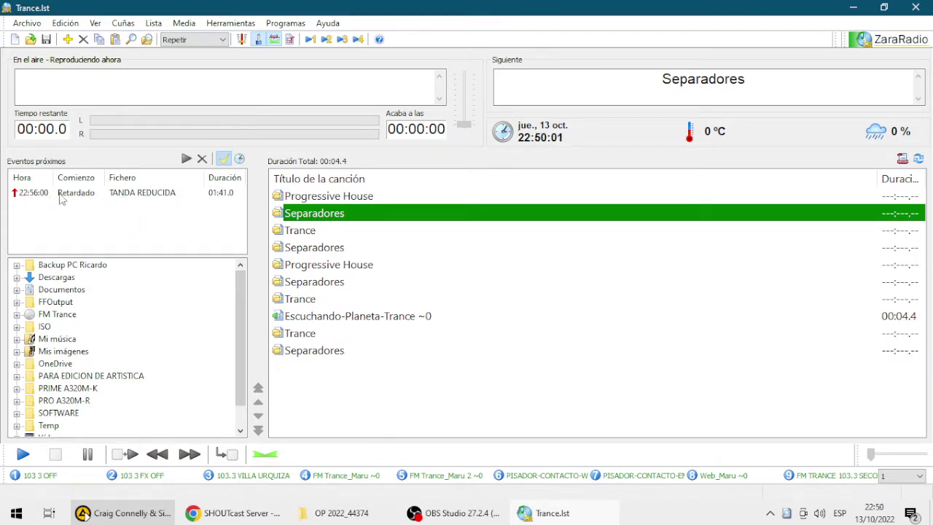
click(239, 159)
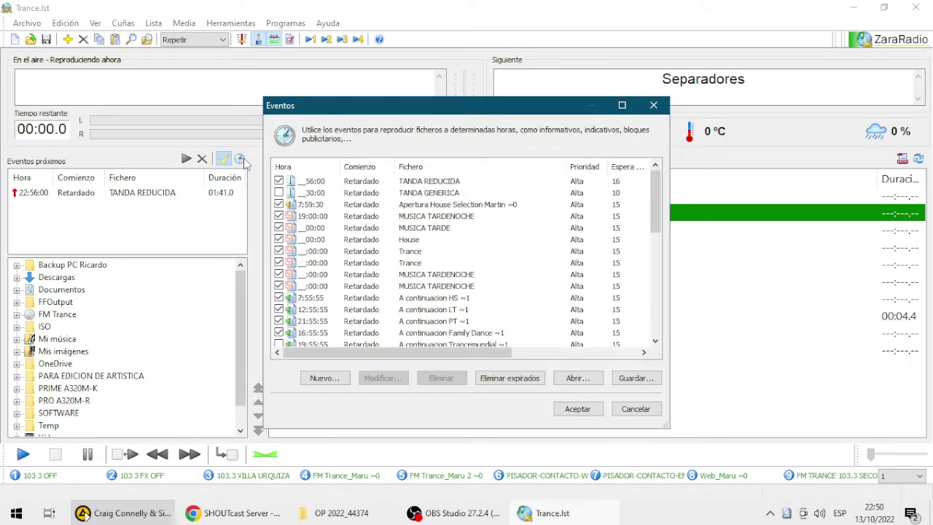
click(633, 409)
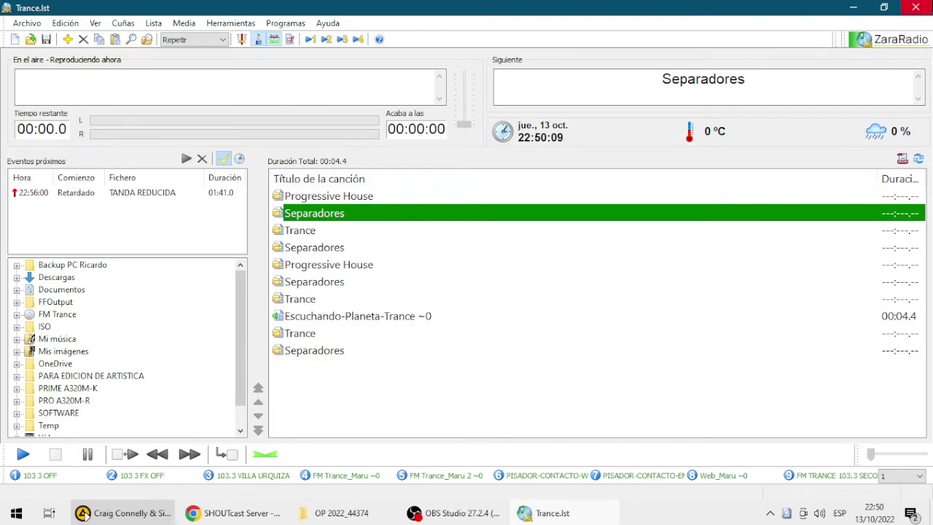
click(915, 7)
click(484, 308)
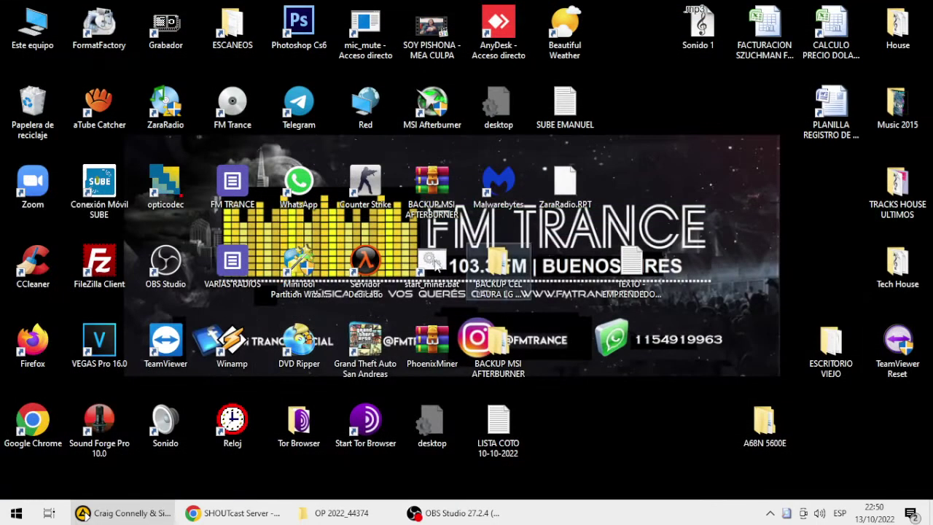
- Set the ZaraRadio shortcut to run as administrator, keeping compatibility mode for Windows 7 enabled
right_click(164, 128)
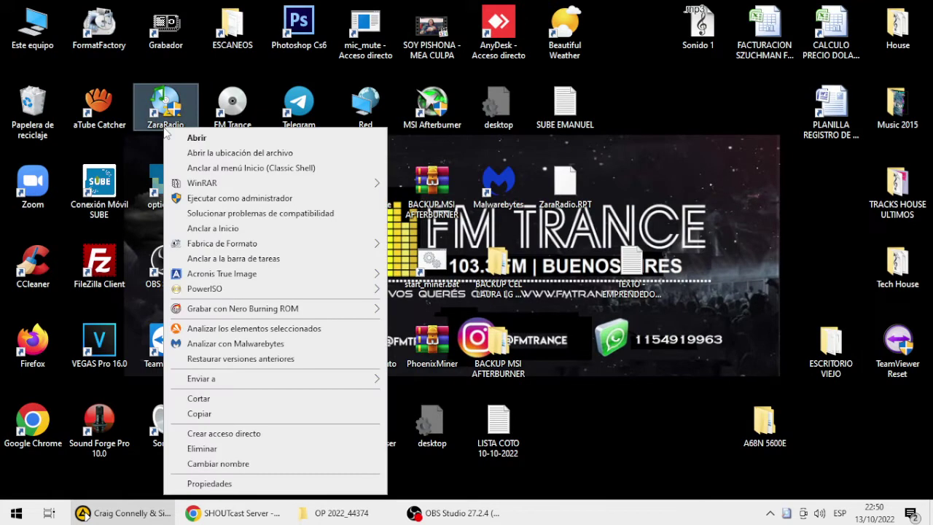
click(251, 484)
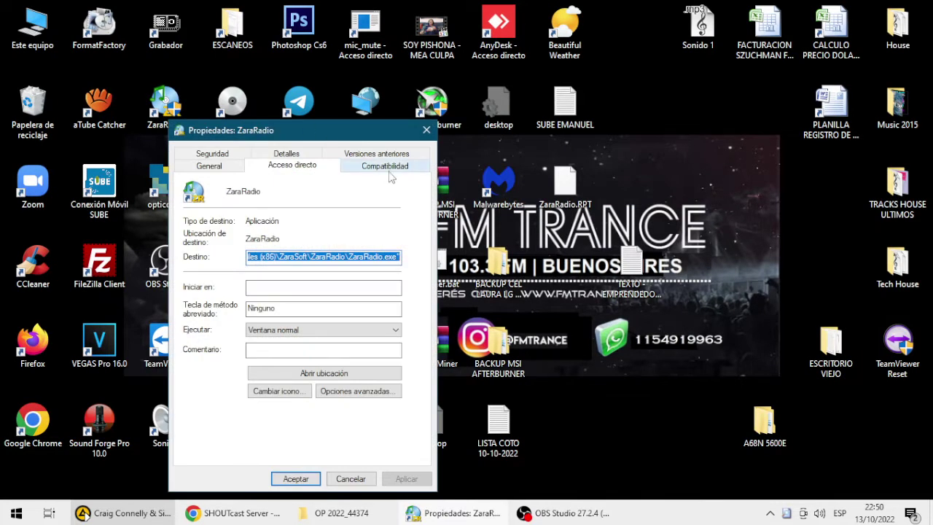
click(385, 169)
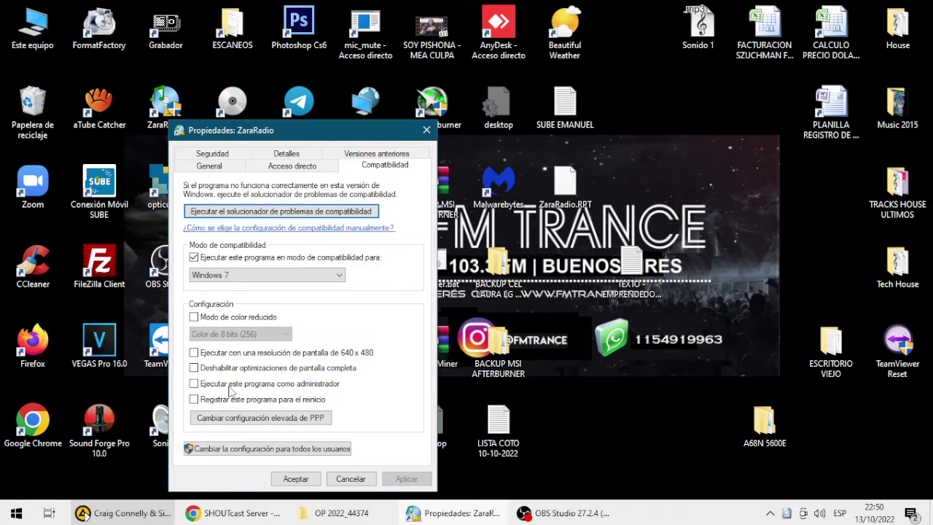
click(229, 387)
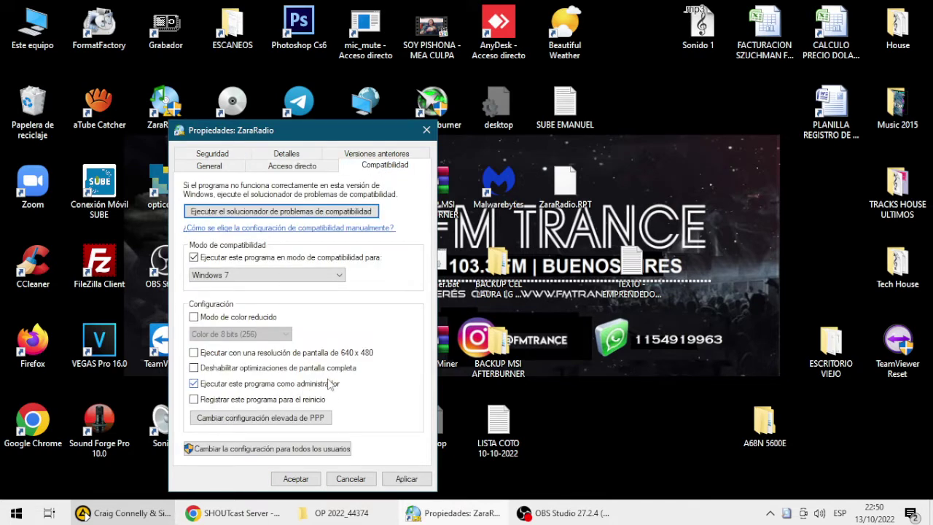
click(218, 260)
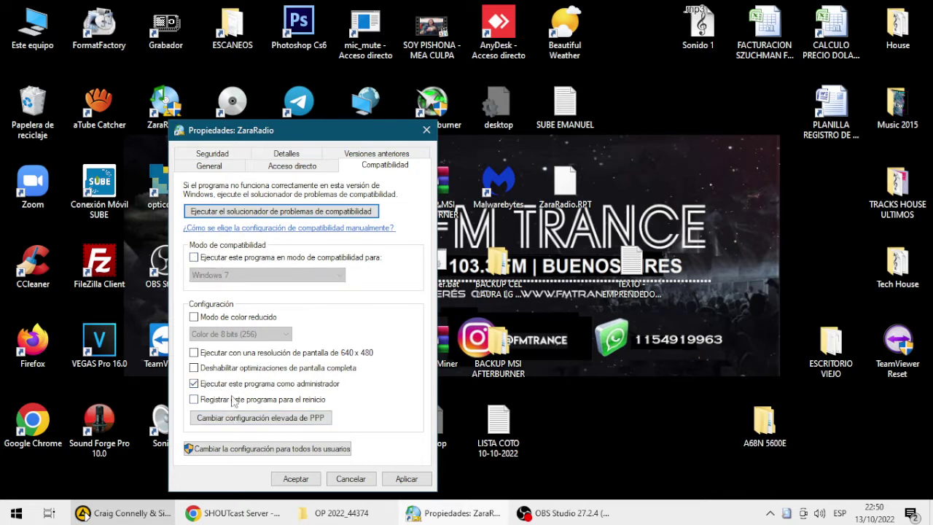
click(247, 261)
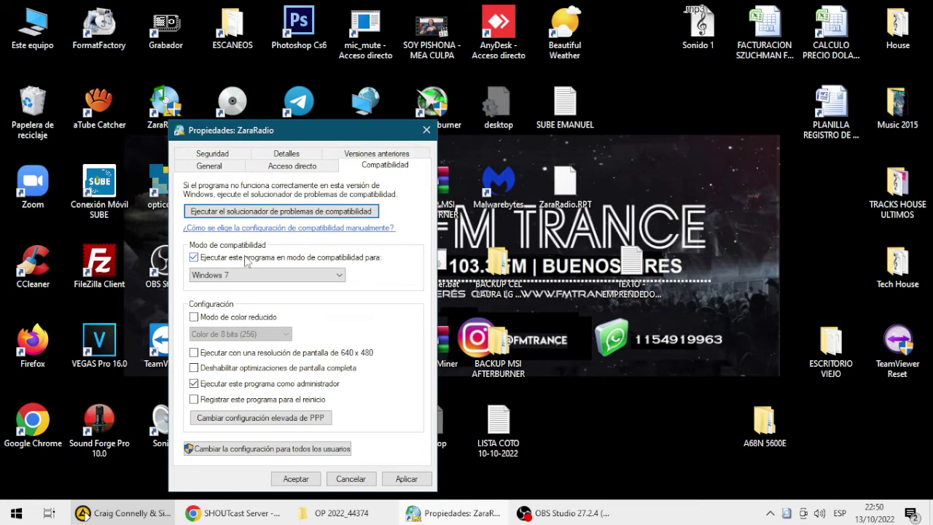
click(297, 481)
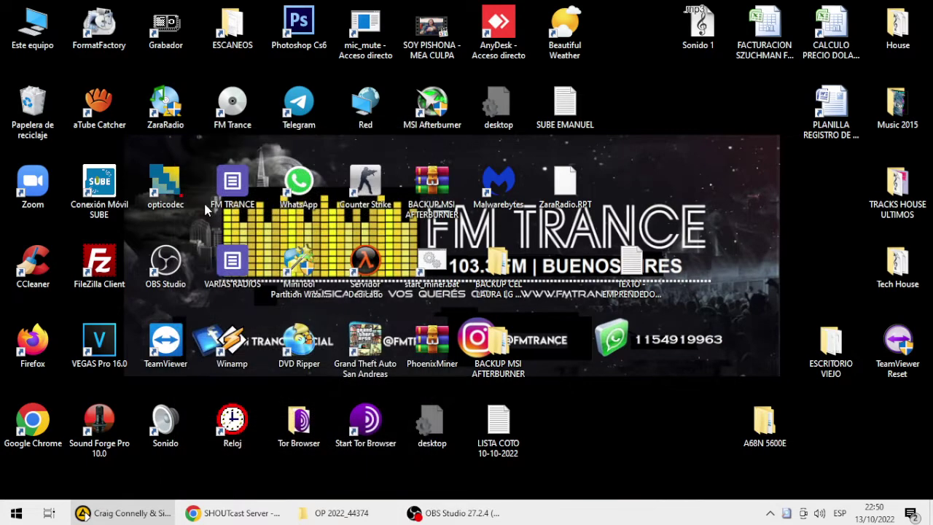
- Try to launch ZaraRadio with administrator rights, allowing it to make changes to the device
double_click(172, 116)
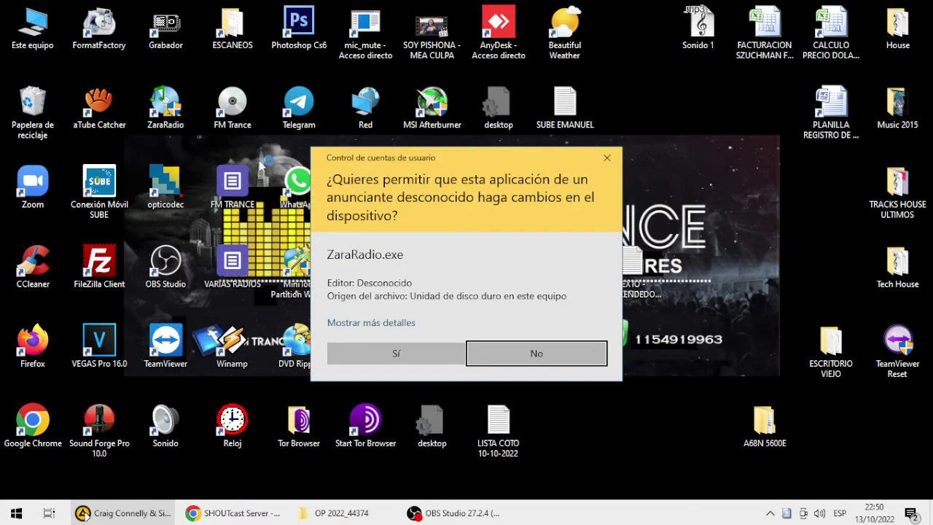
click(445, 358)
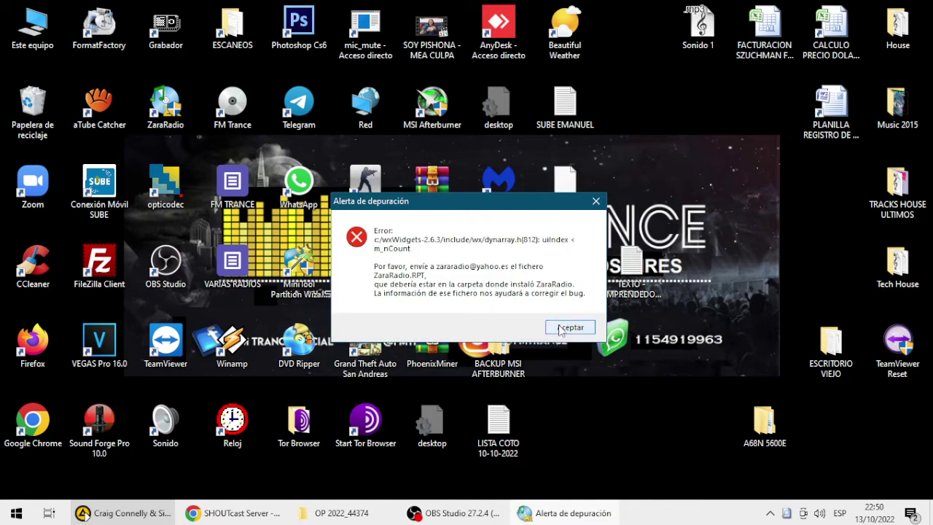
click(570, 327)
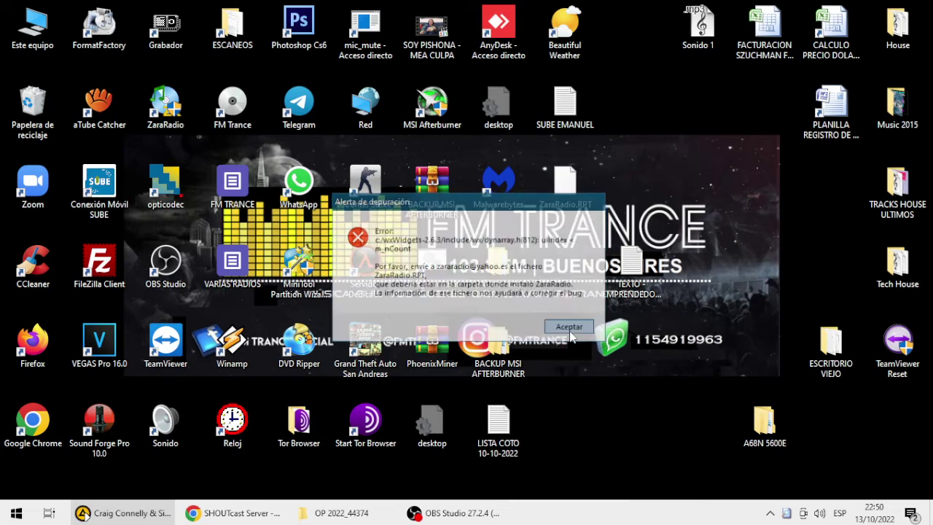
- Turn off running as administrator in the compatibility settings of the ZaraRadio shortcut
right_click(177, 125)
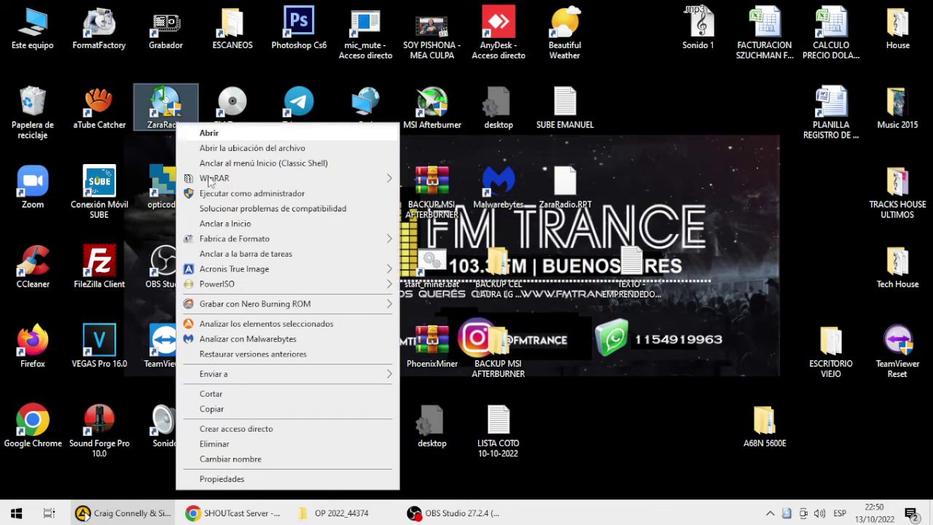
click(265, 480)
click(373, 166)
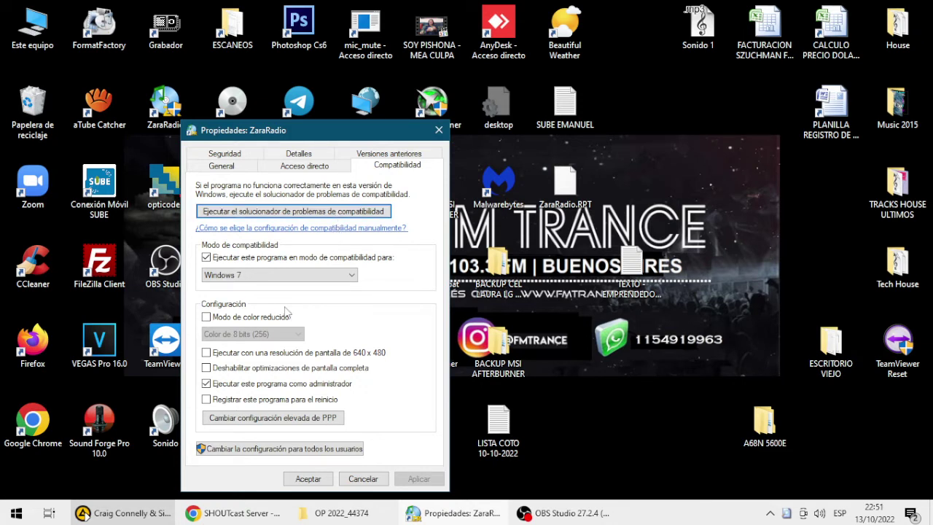
click(281, 391)
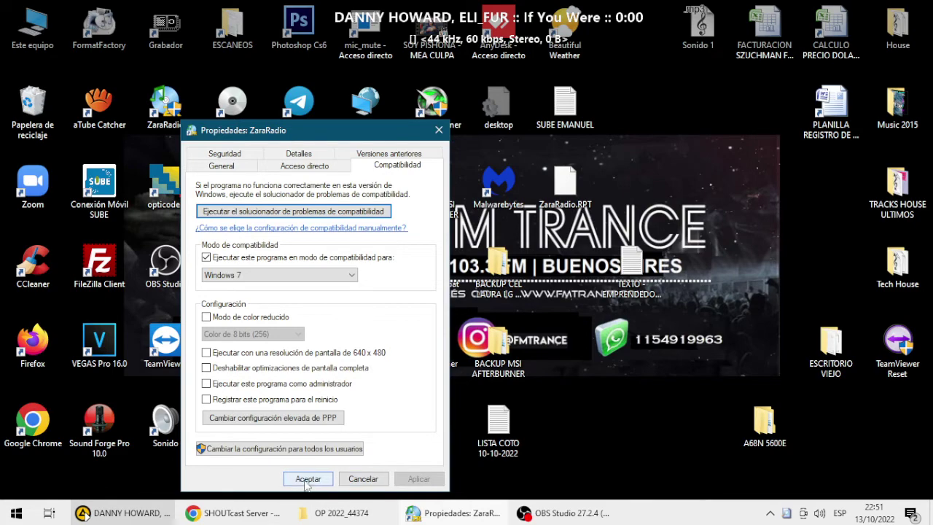
click(308, 479)
- Launch ZaraRadio from its desktop shortcut and open the full list of scheduled events
double_click(161, 106)
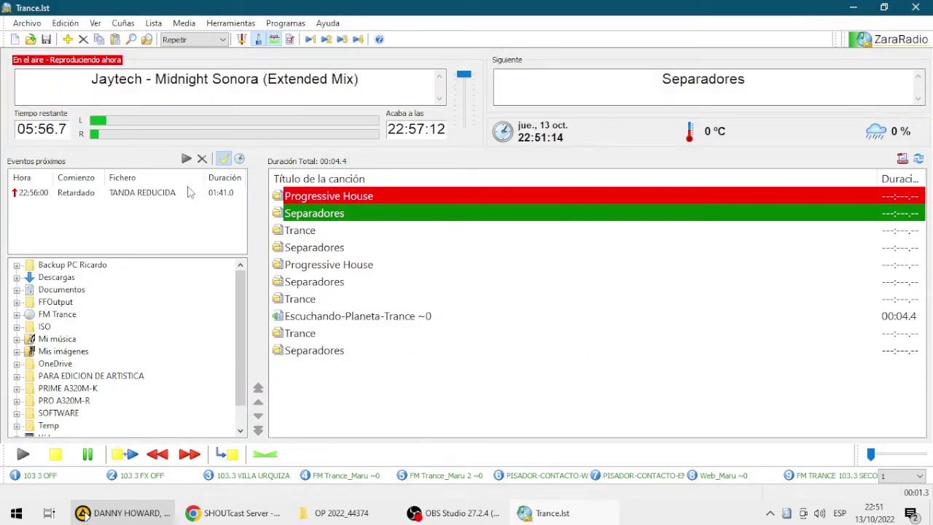
click(240, 159)
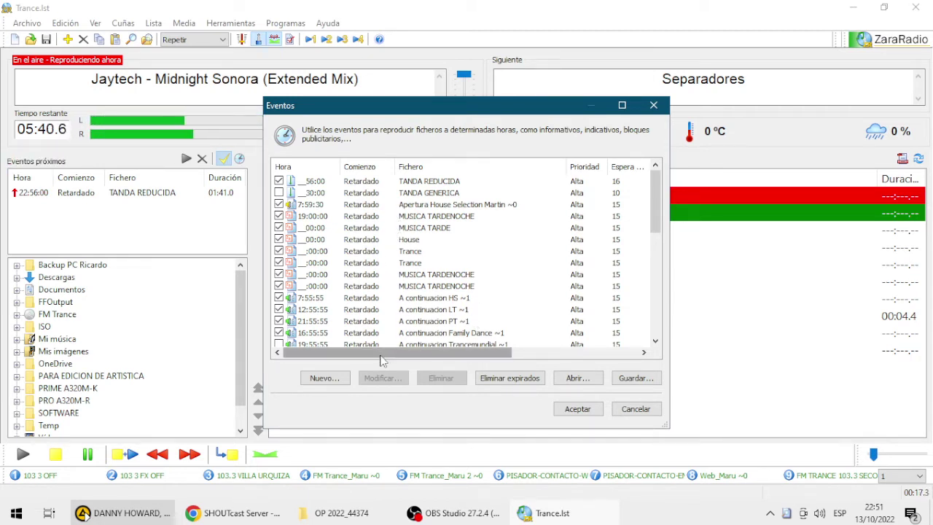
- Try saving the events list as EVENTOS in D:\FM Trance\Listas, then sort the events by file and cancel the dialog
click(648, 382)
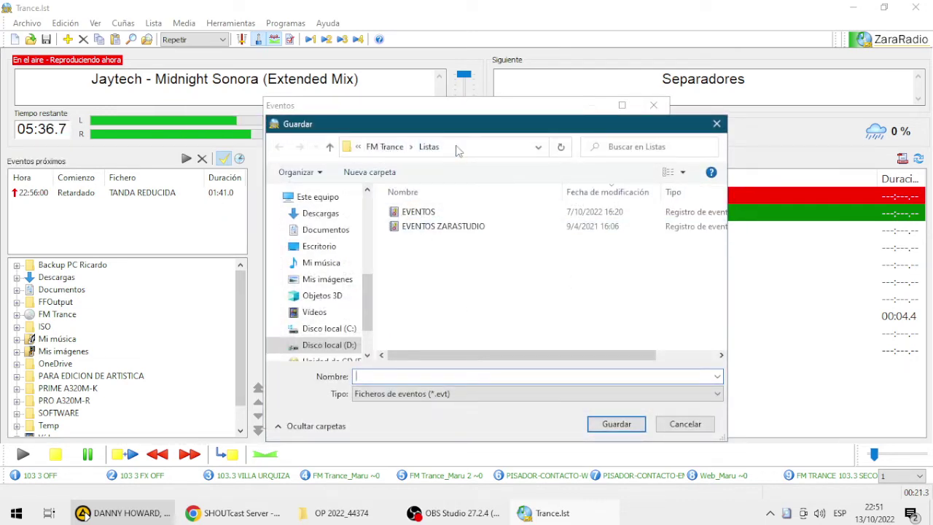
click(540, 148)
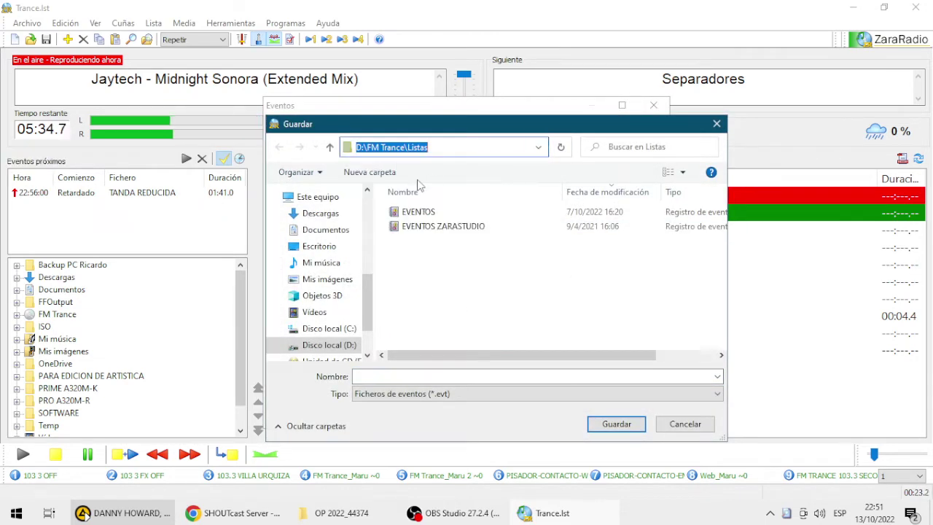
click(359, 148)
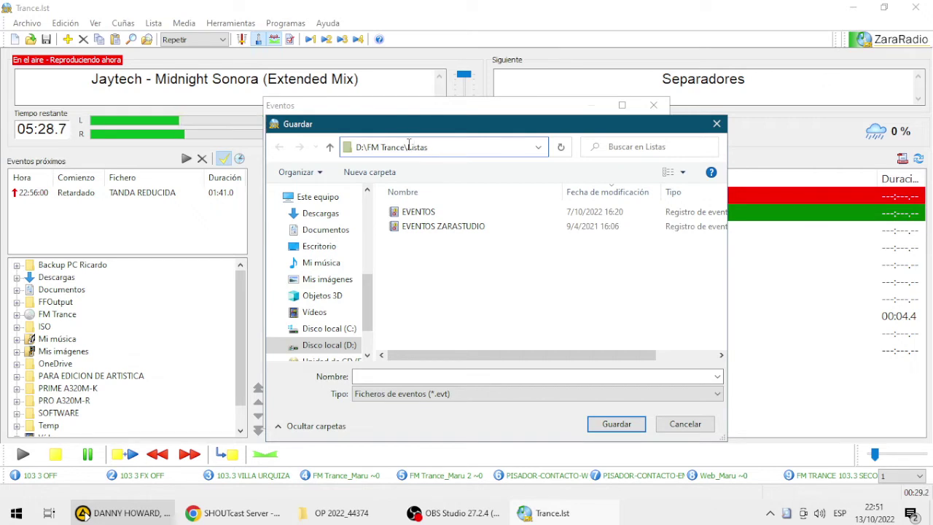
click(377, 375)
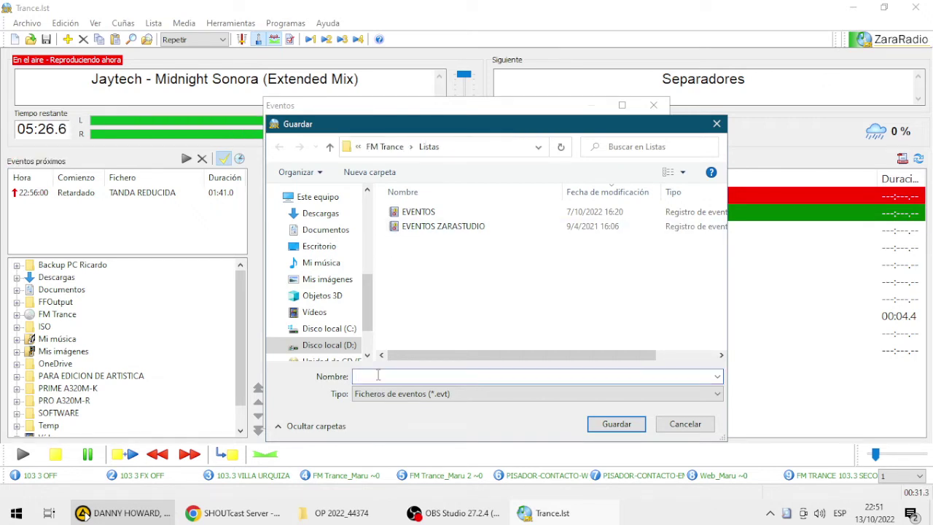
text(EVENTOS)
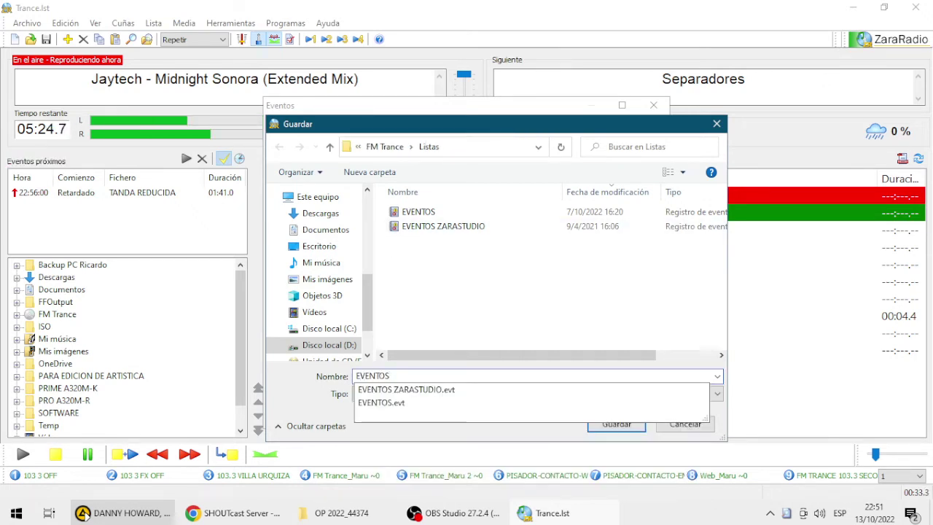
key(BackSpace)
key(BackSpace)
key(BackSpace)
key(BackSpace)
key(BackSpace)
key(BackSpace)
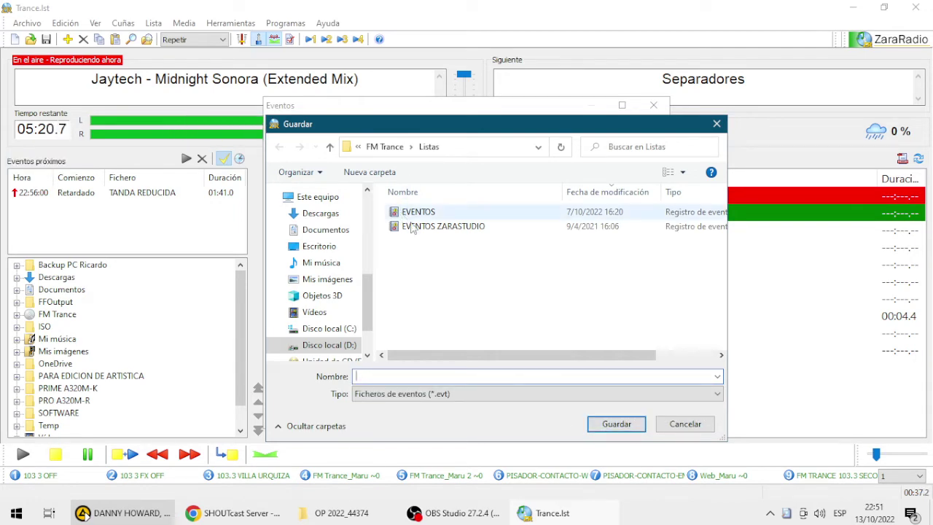
click(685, 423)
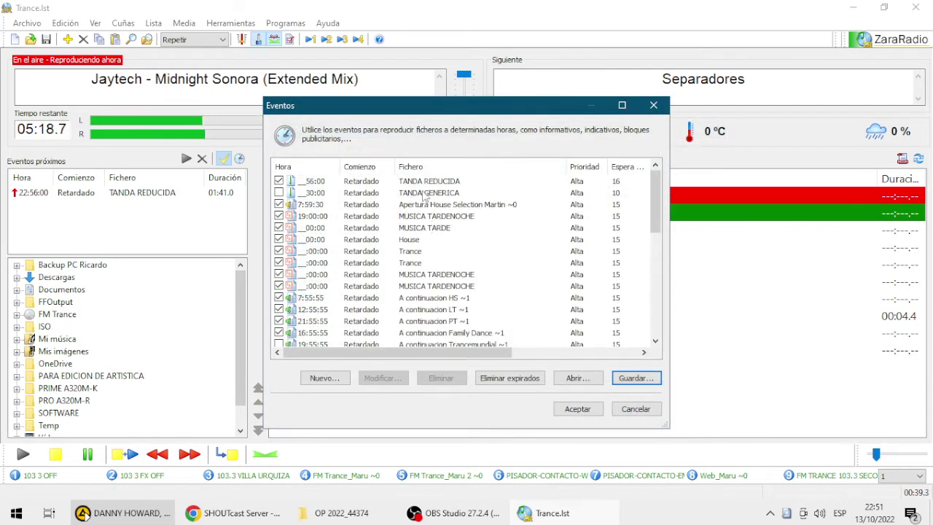
click(415, 166)
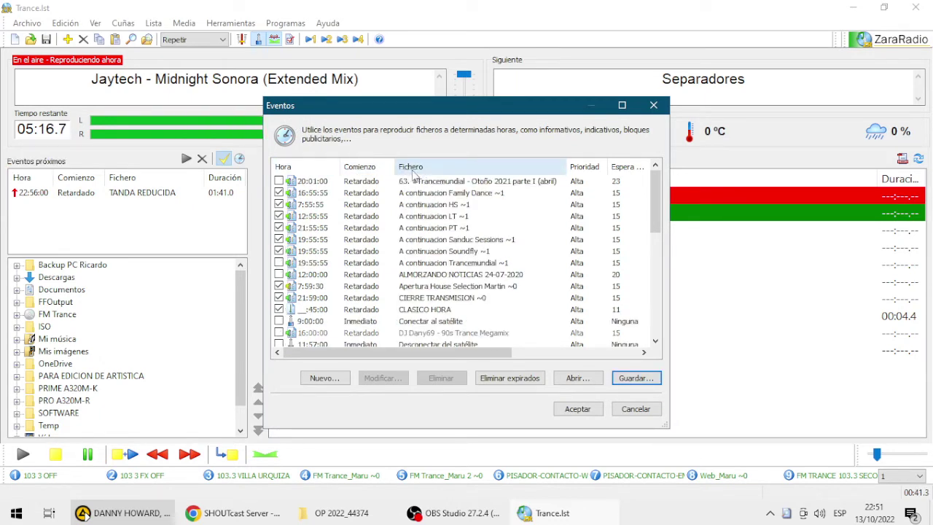
click(637, 410)
- Reopen the events list and delete all of its scheduled events
click(240, 158)
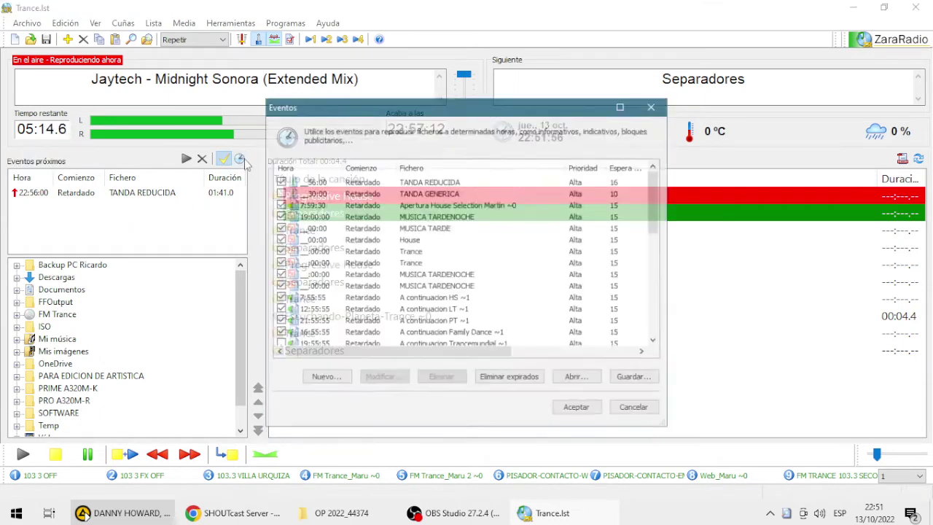
click(392, 185)
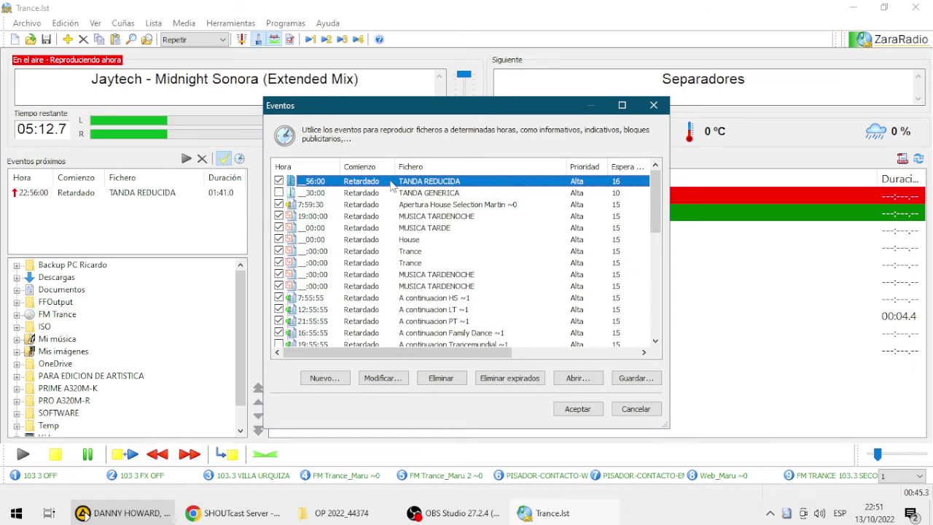
key(shift+Down)
key(shift+Down)
key(shift+Down)
key(shift+Down)
key(shift+Down)
key(shift+Down)
key(shift+Down)
key(shift+Down)
key(shift+Down)
key(shift+Down)
key(shift+Down)
key(shift+Down)
key(shift+Down)
key(shift+Down)
key(shift+Down)
key(shift+Down)
key(shift+Down)
key(shift+Down)
key(shift+Down)
key(shift+Down)
key(shift+Down)
key(shift+Down)
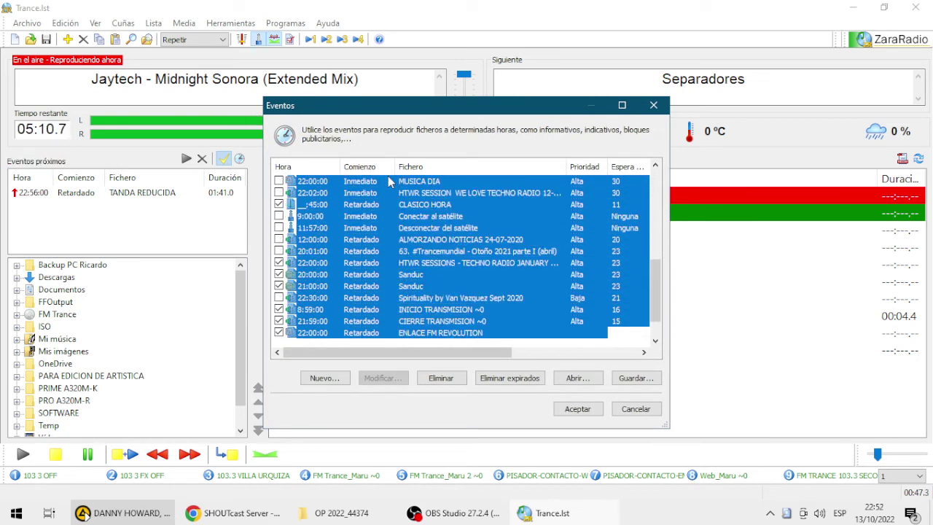
key(Delete)
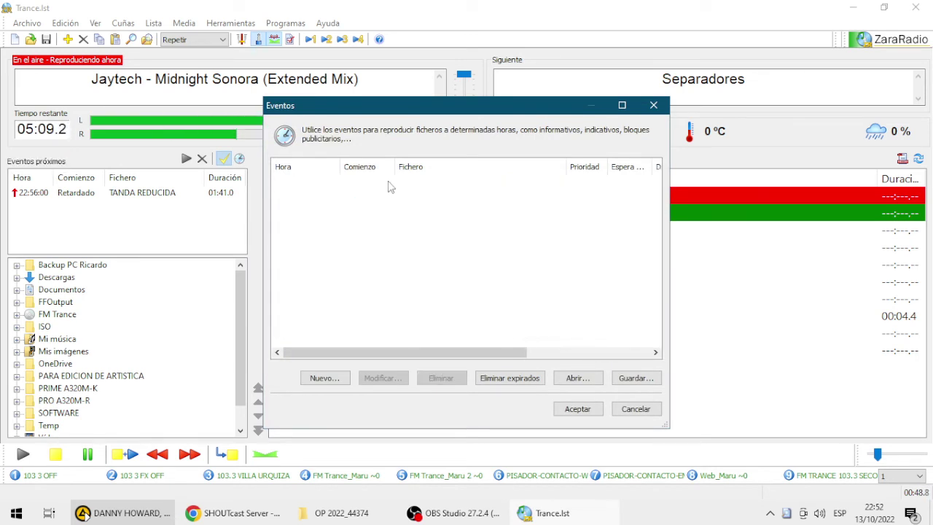
- Load the EVENTOS file from the Listas folder into the emptied events list, and discard the changes
click(577, 379)
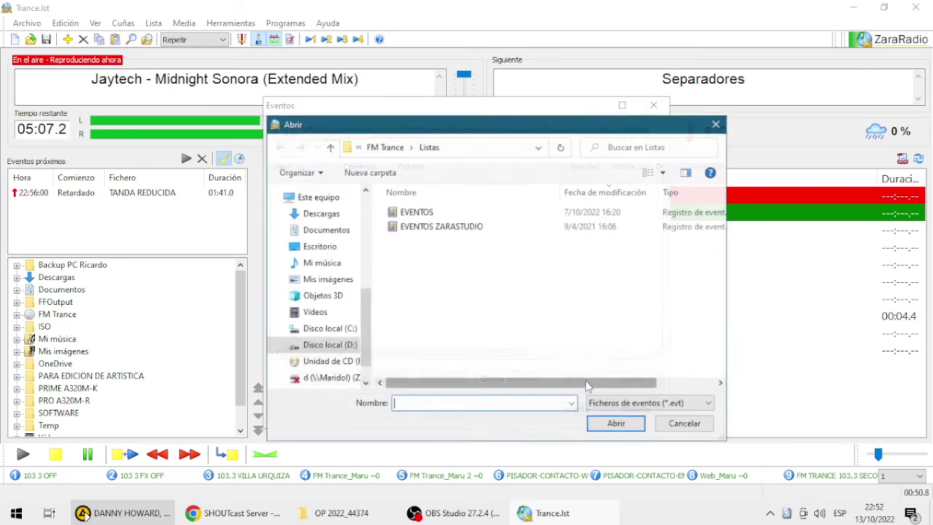
double_click(433, 216)
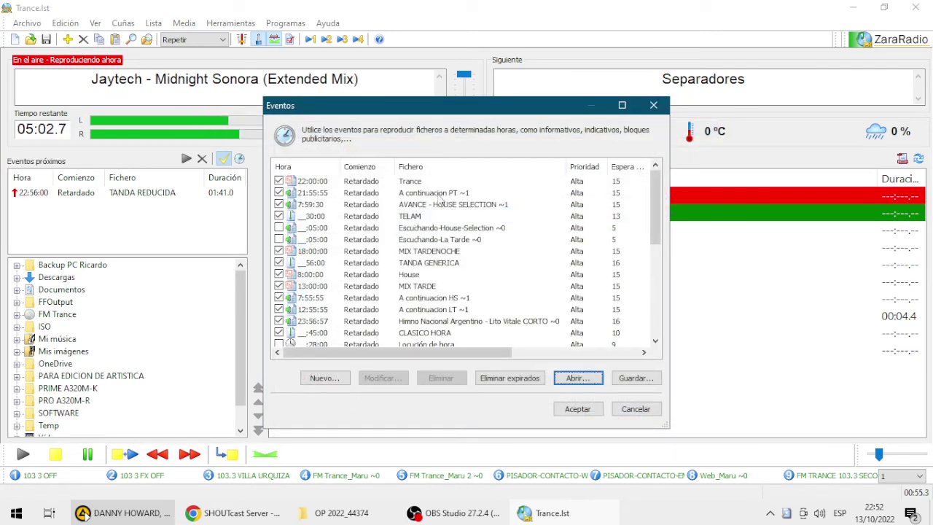
click(635, 409)
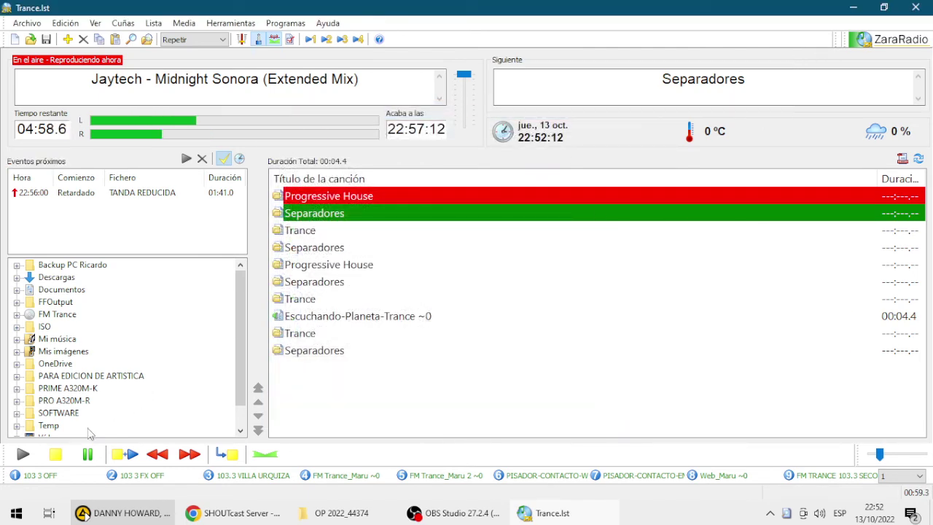
- Stop the current playback and switch to OBS Studio
click(56, 454)
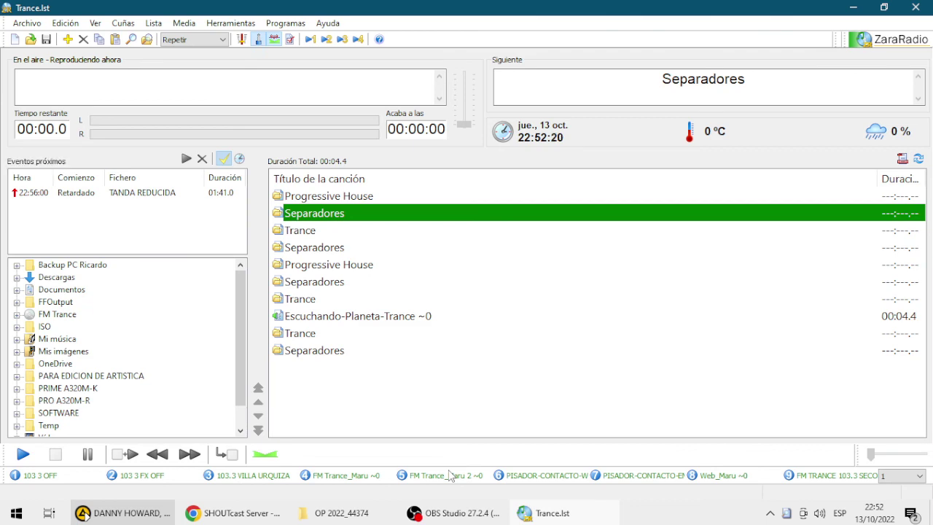
click(478, 512)
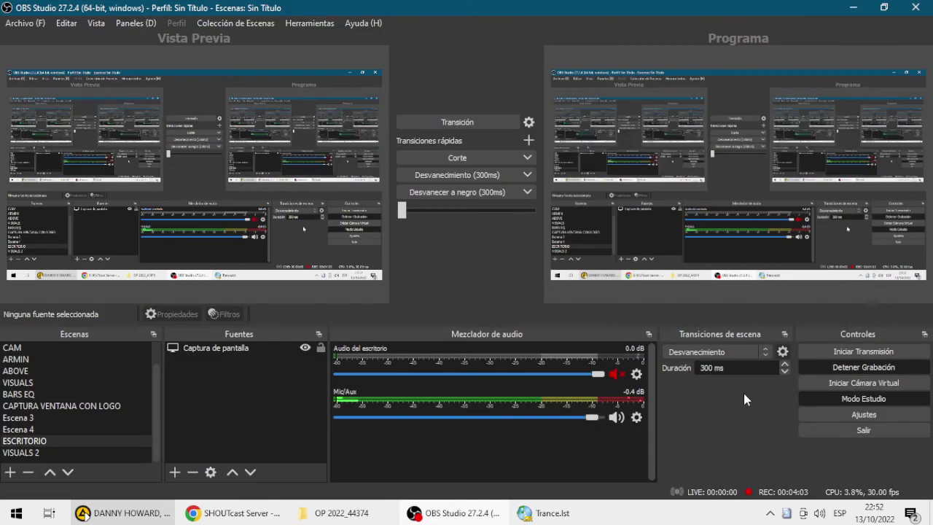